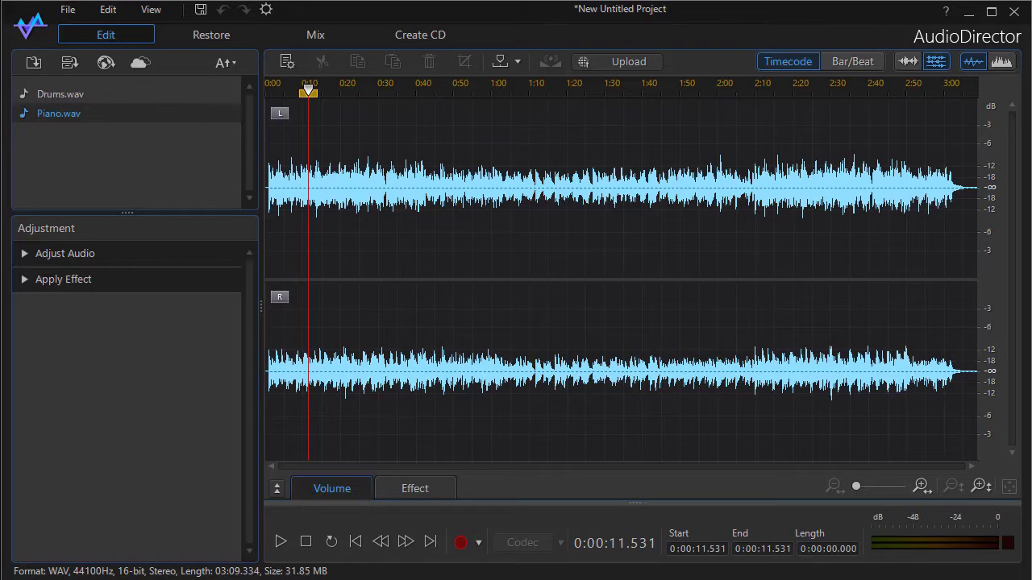
Play Piano.wav, pause at 0:00:26.697, and expand the volume and pan envelope lanes
left_click(282, 547)
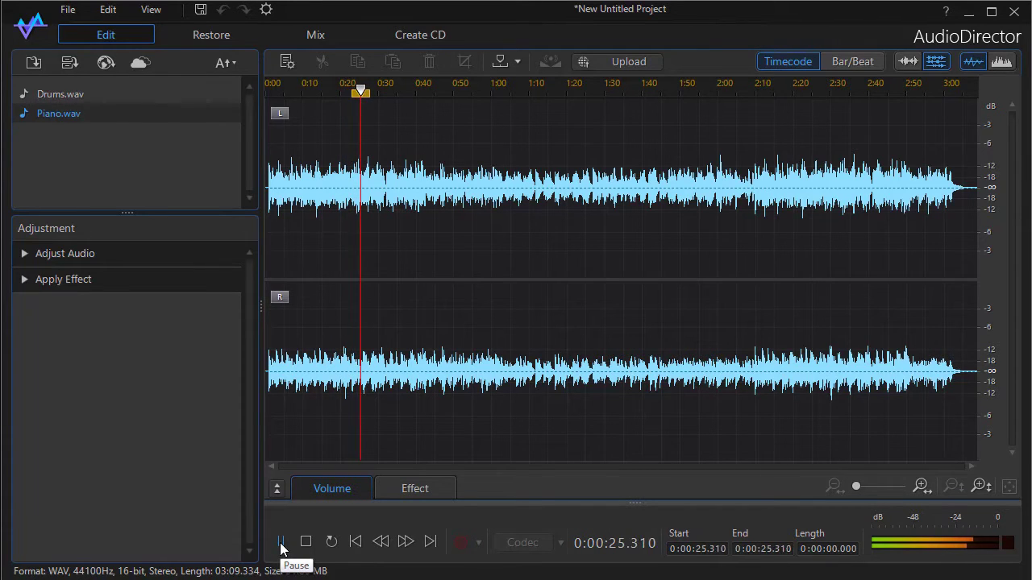
left_click(281, 547)
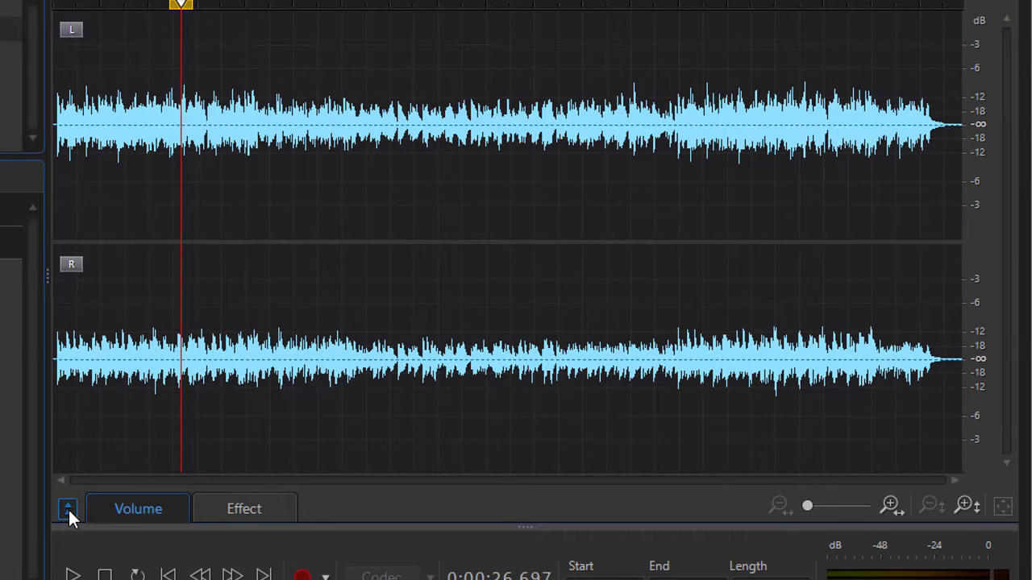
left_click(68, 509)
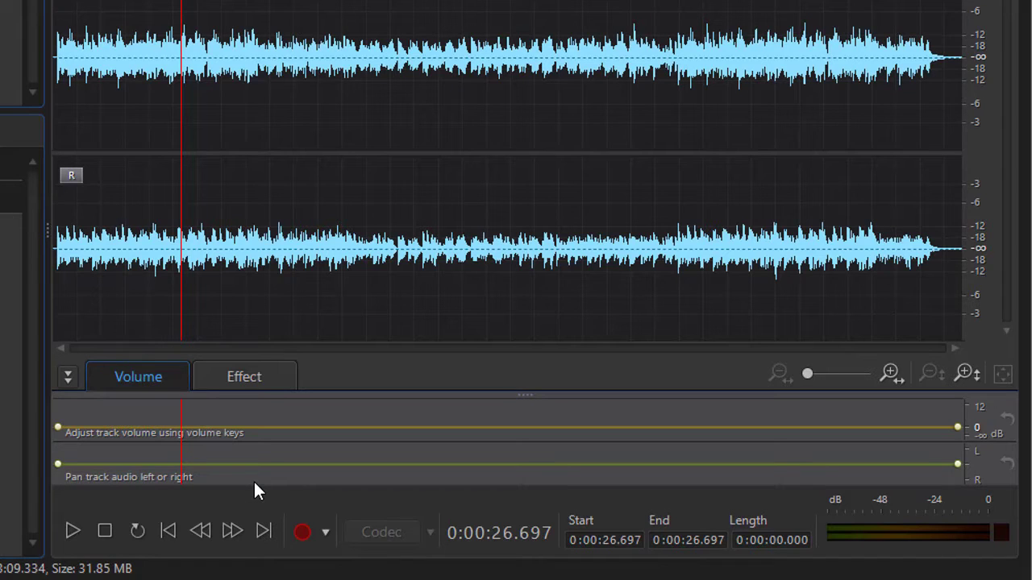
Resume Piano.wav playback with the volume and pan lanes visible
mouse_move(290, 466)
left_click(72, 532)
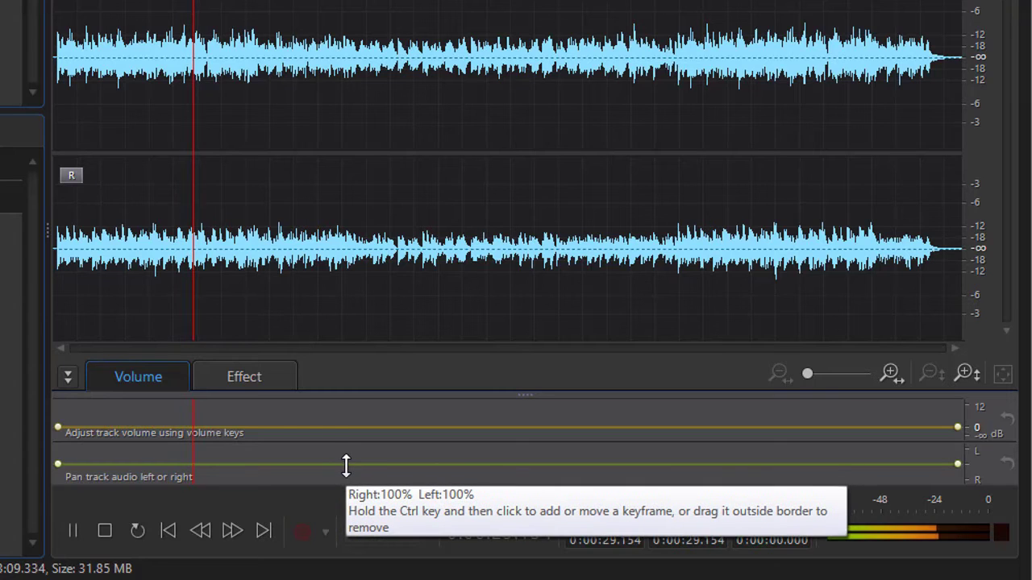
Swing the whole track's pan hard left and hard right during playback, then stop
left_click_drag(345, 464, 338, 425)
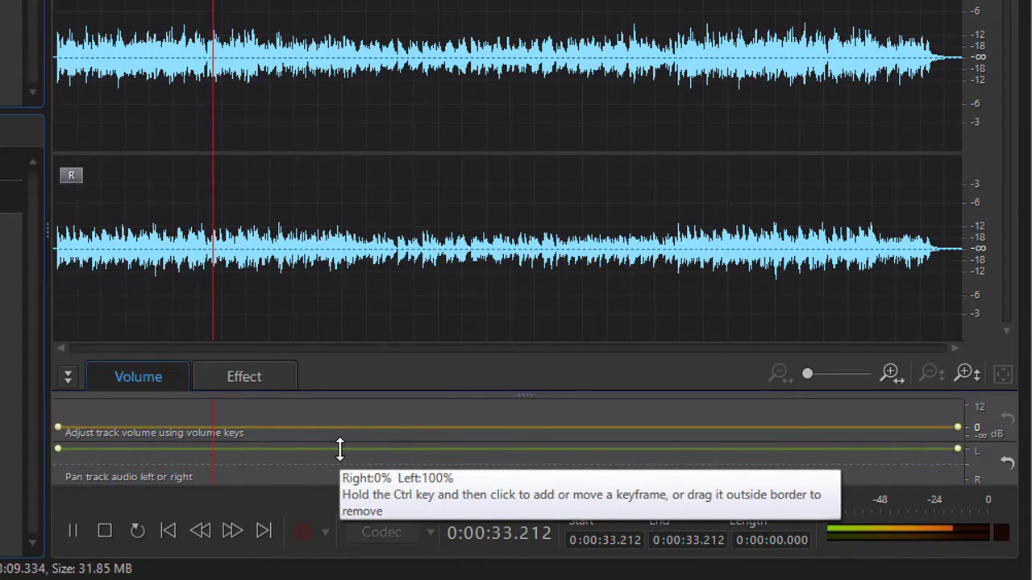
left_click_drag(339, 449, 336, 508)
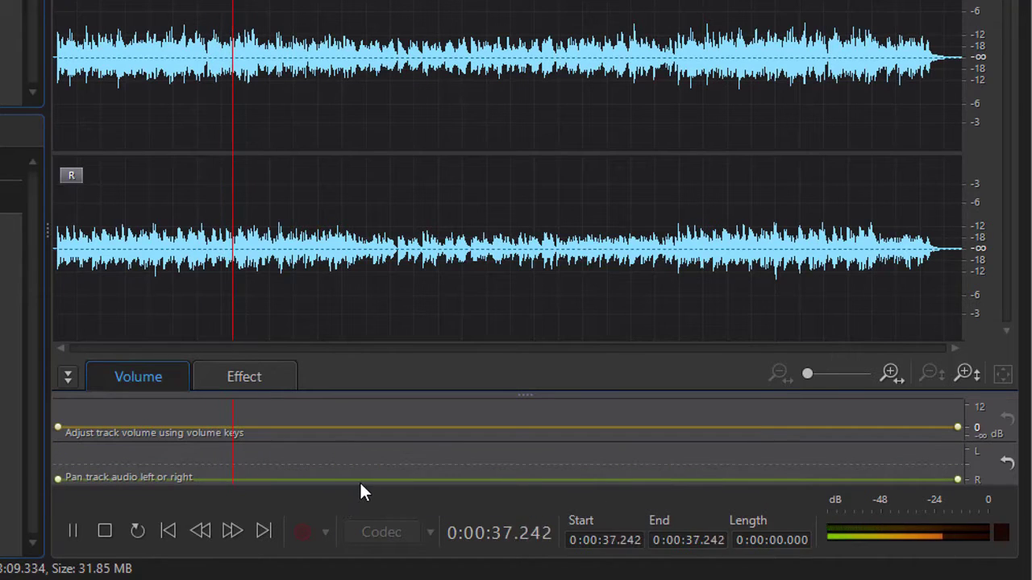
left_click_drag(362, 472, 362, 422)
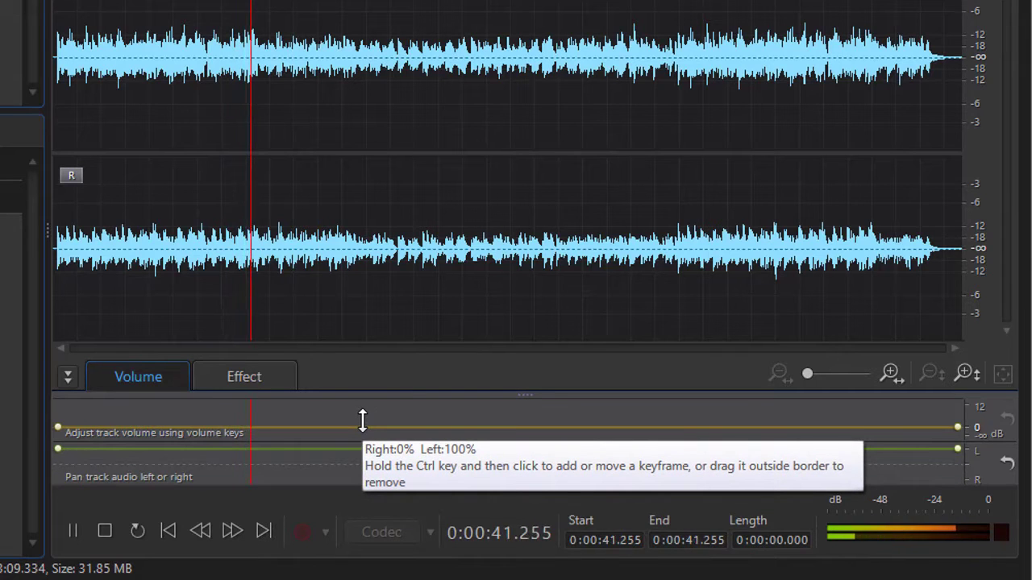
left_click_drag(362, 422, 350, 476)
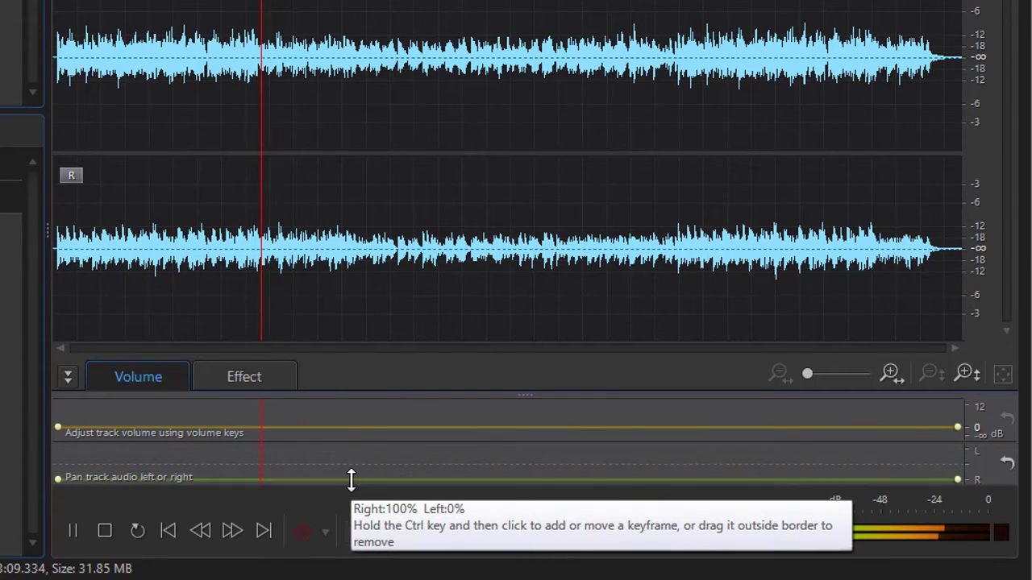
left_click(104, 531)
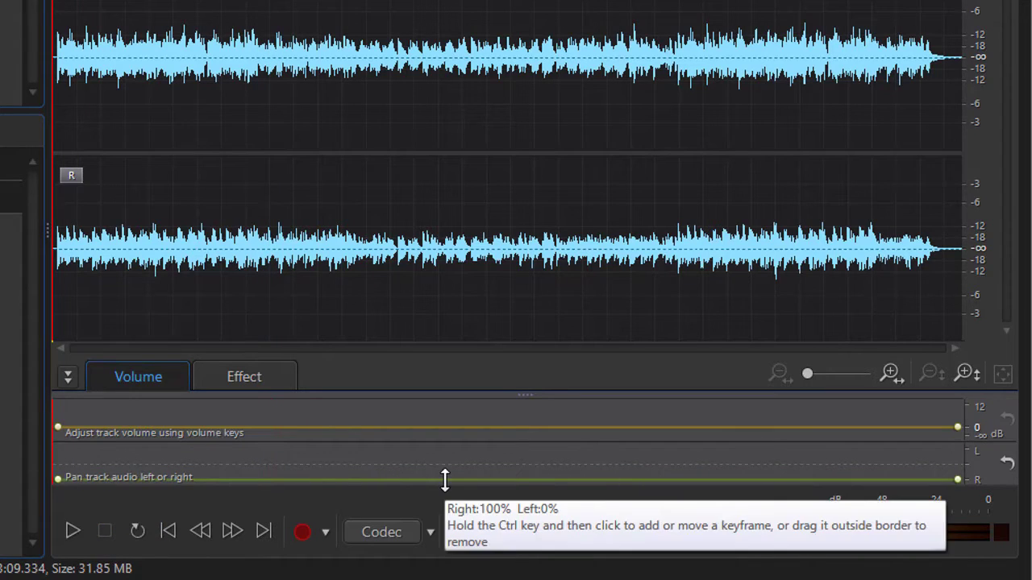
Settle the whole-track pan slightly left at Right 67% / Left 100%
left_click_drag(444, 481, 452, 428)
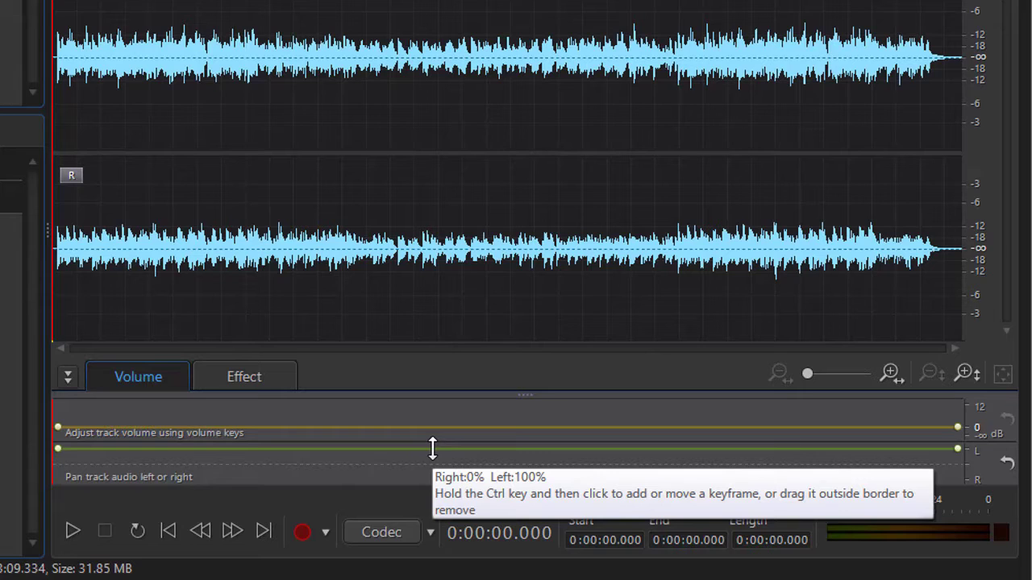
left_click_drag(432, 449, 431, 492)
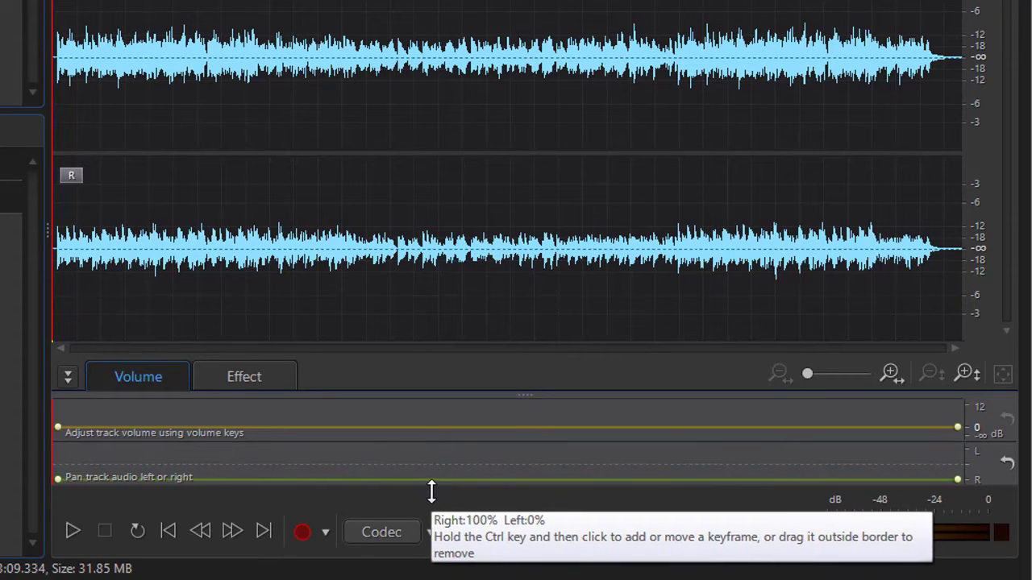
left_click_drag(431, 490, 434, 458)
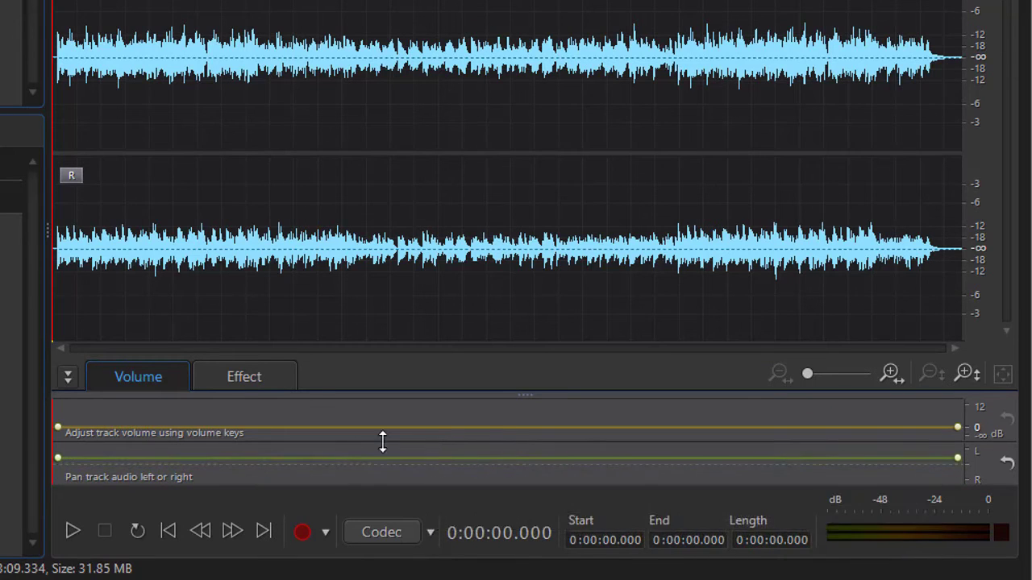
Reset the pan to balanced, shift the whole track toward the left, then reset it again
left_click(1007, 464)
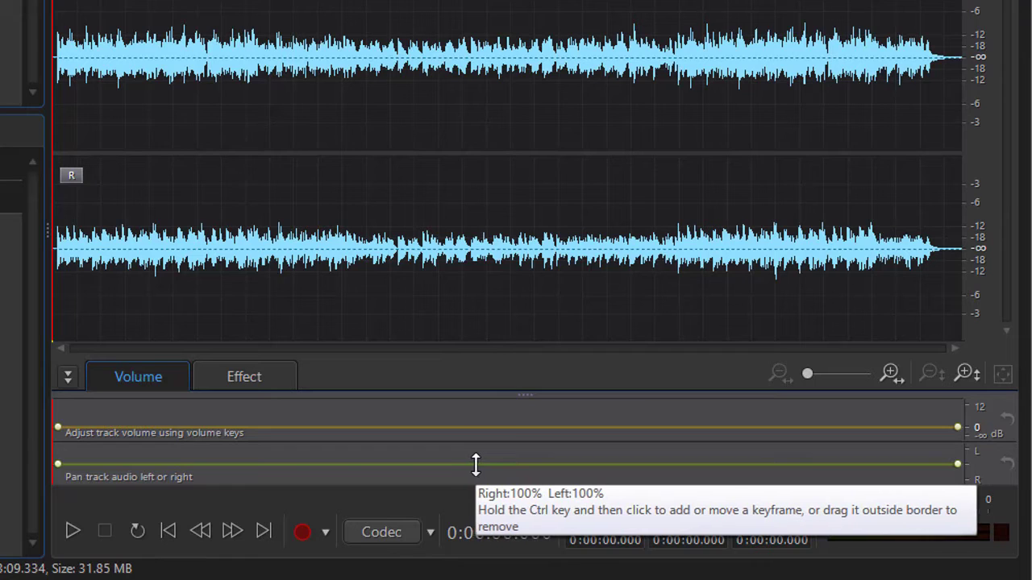
left_click_drag(475, 465, 476, 470)
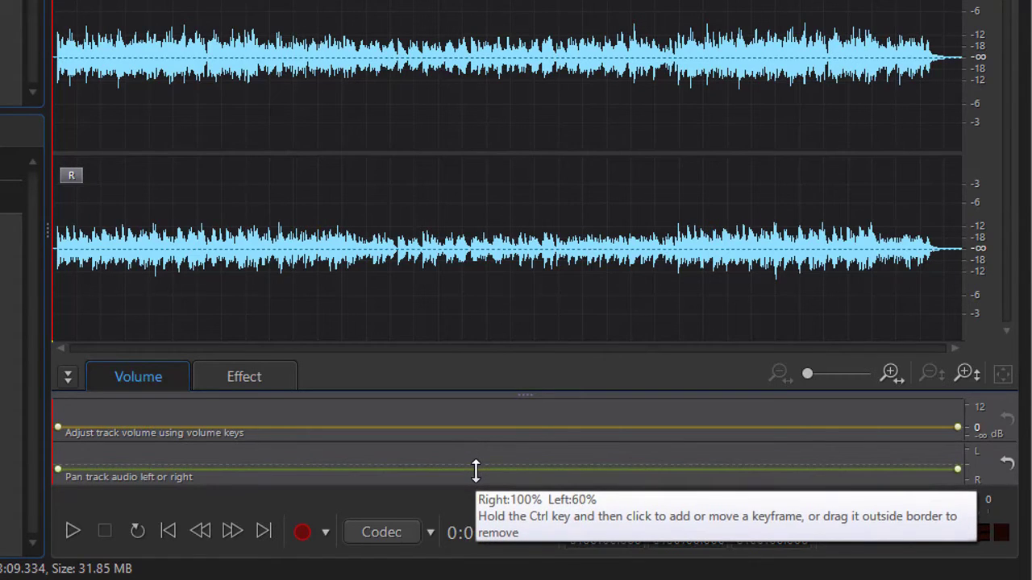
left_click_drag(475, 470, 481, 453)
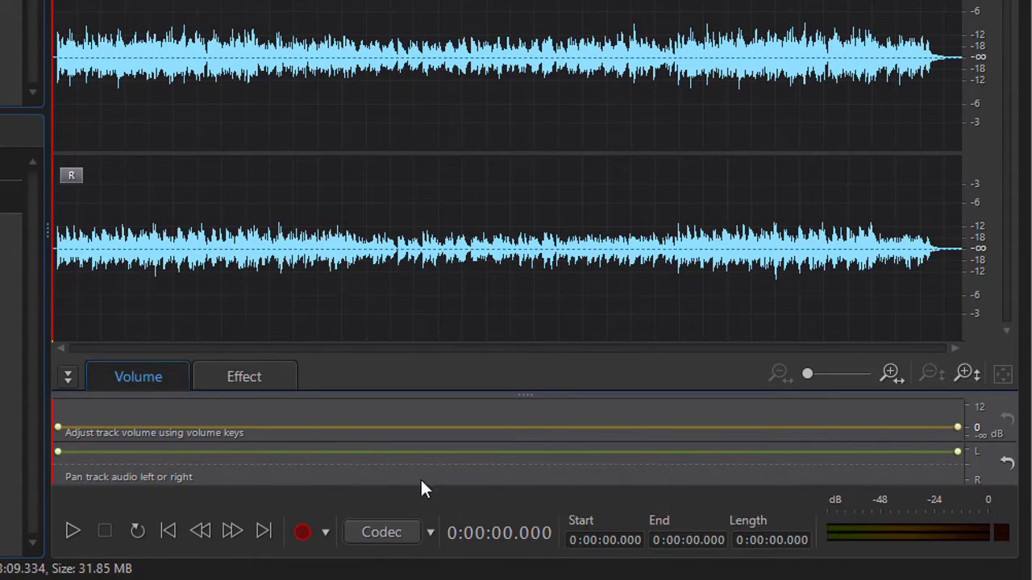
left_click(1007, 463)
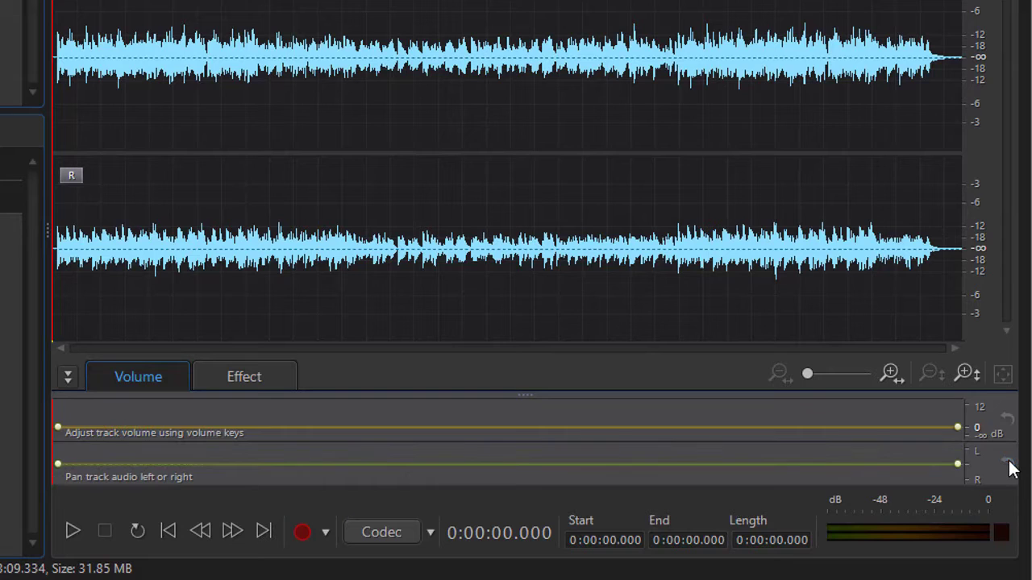
Add several pan keyframes early in the track and nudge one slightly right
left_click(156, 466, "ctrl")
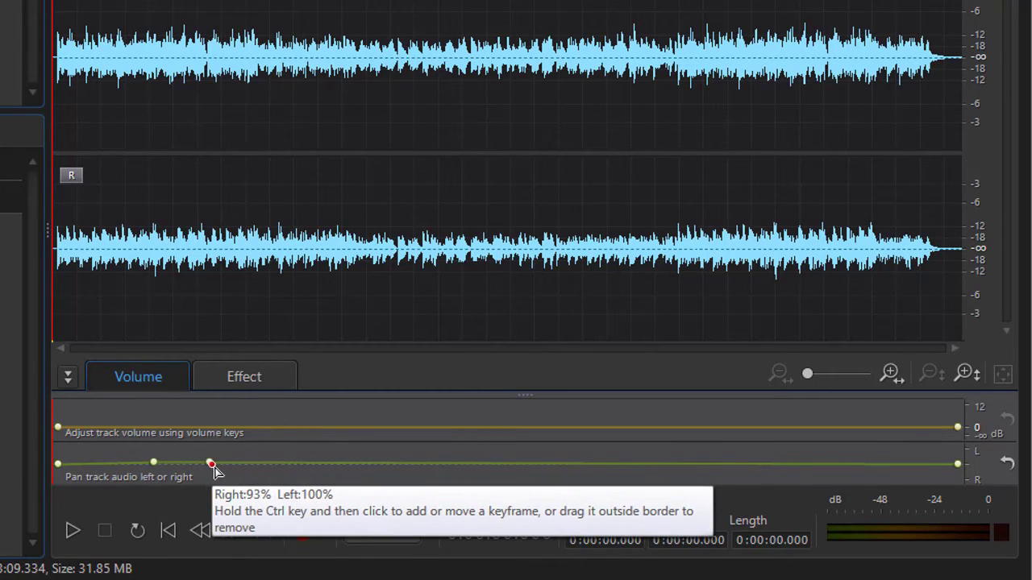
left_click(209, 464, "ctrl")
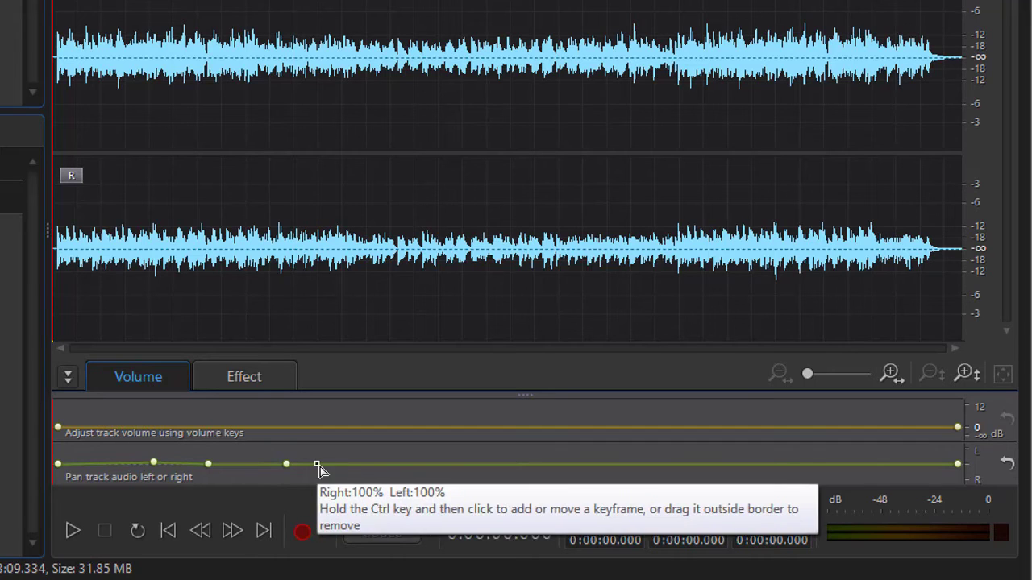
left_click(315, 462, "ctrl")
left_click(346, 466, "ctrl")
left_click_drag(348, 472, 344, 472)
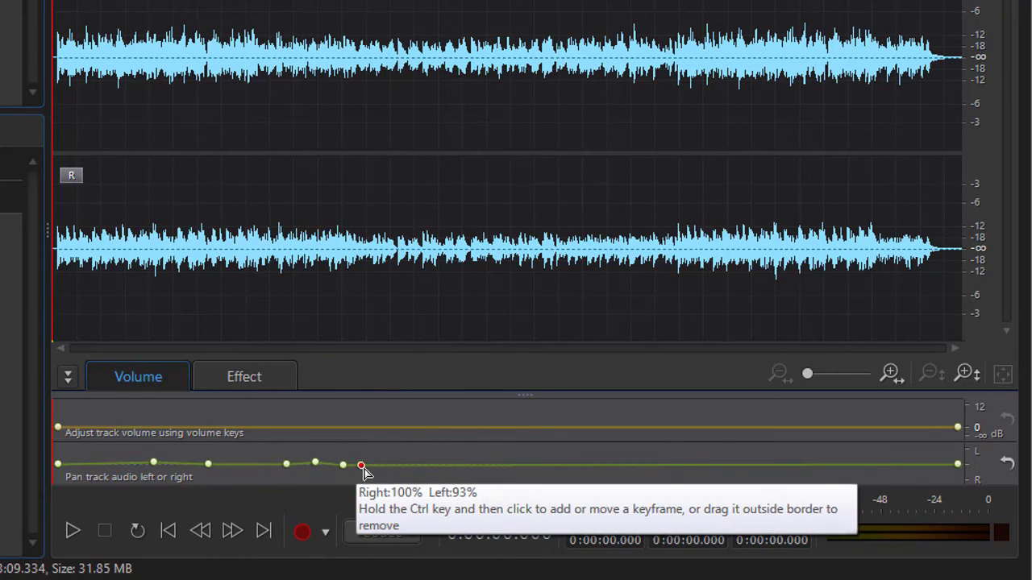
Add further pan keyframes along the first half, pulling two toward the right
left_click(429, 467, "ctrl")
left_click_drag(456, 474, 428, 503)
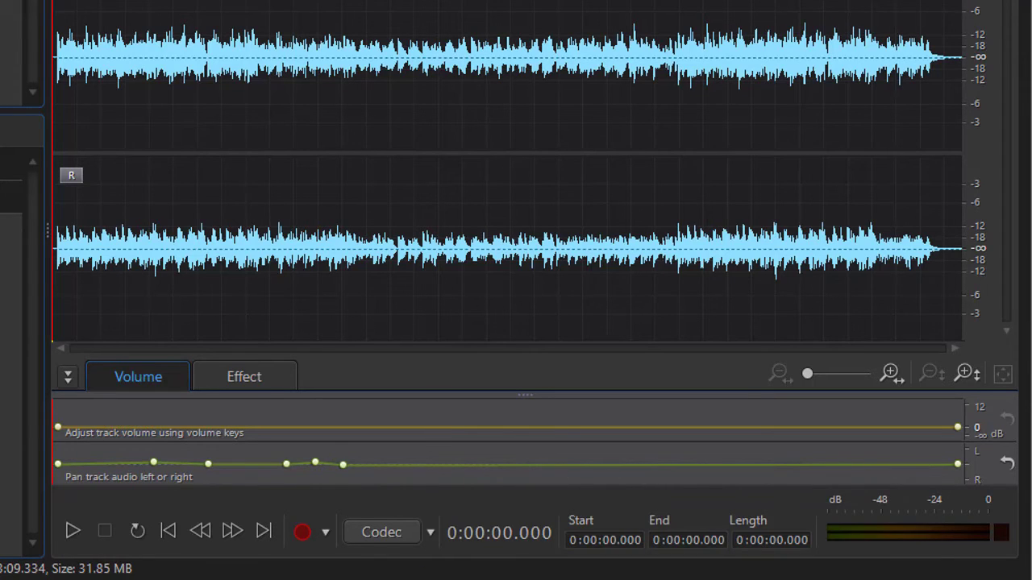
left_click_drag(341, 465, 331, 504)
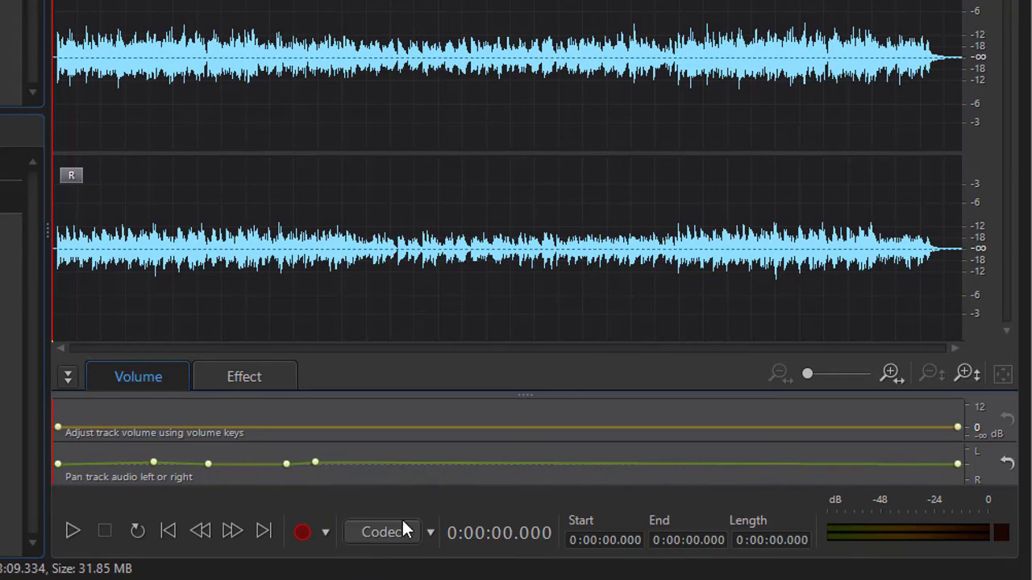
left_click(368, 464, "ctrl")
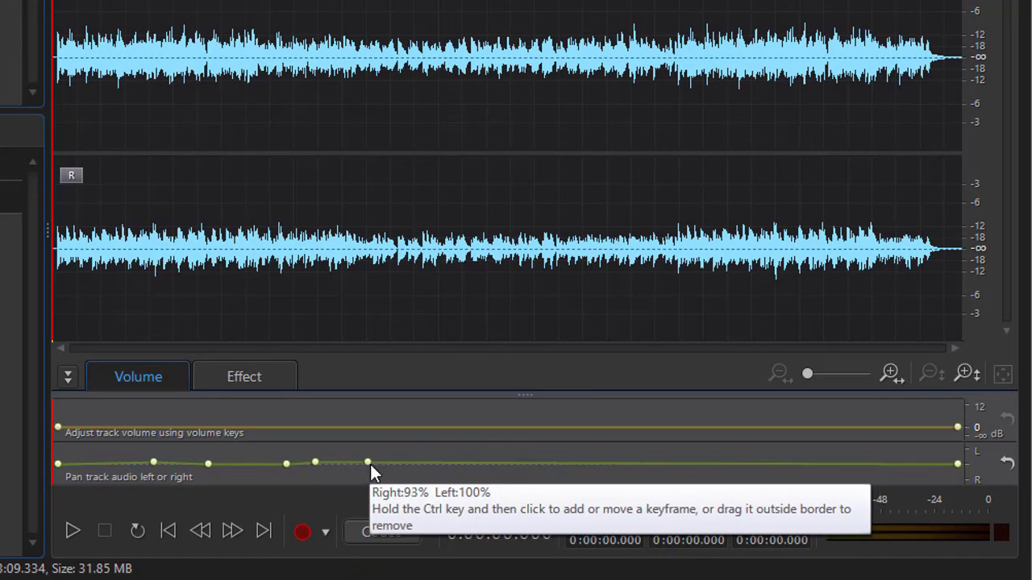
Add pan keyframes, pulling two to hard left and an earlier one to hard right
left_click(419, 465, "ctrl")
left_click(465, 464, "ctrl")
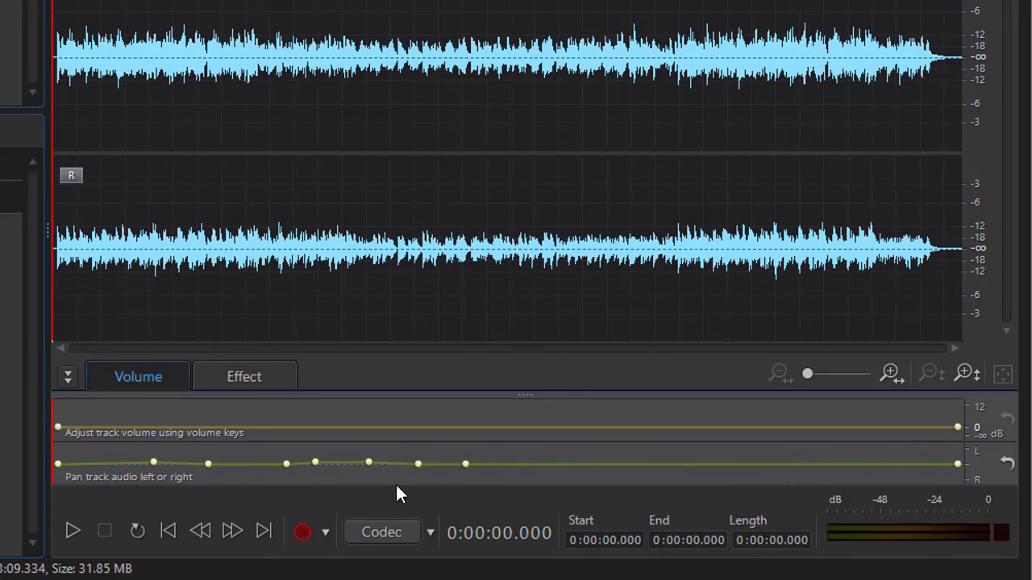
left_click_drag(368, 462, 369, 432)
left_click_drag(419, 464, 417, 435)
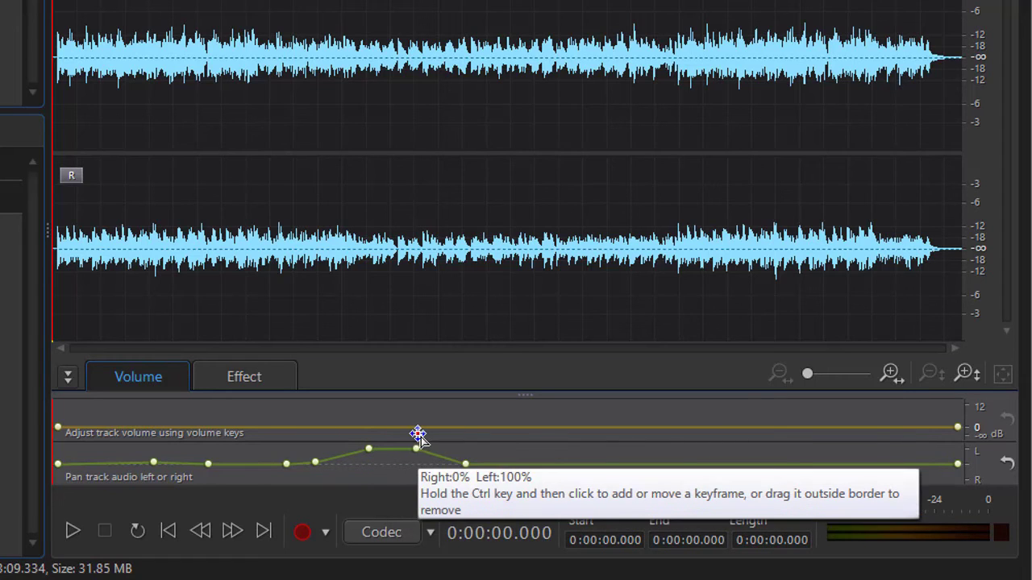
left_click(317, 465)
left_click_drag(318, 465, 266, 464)
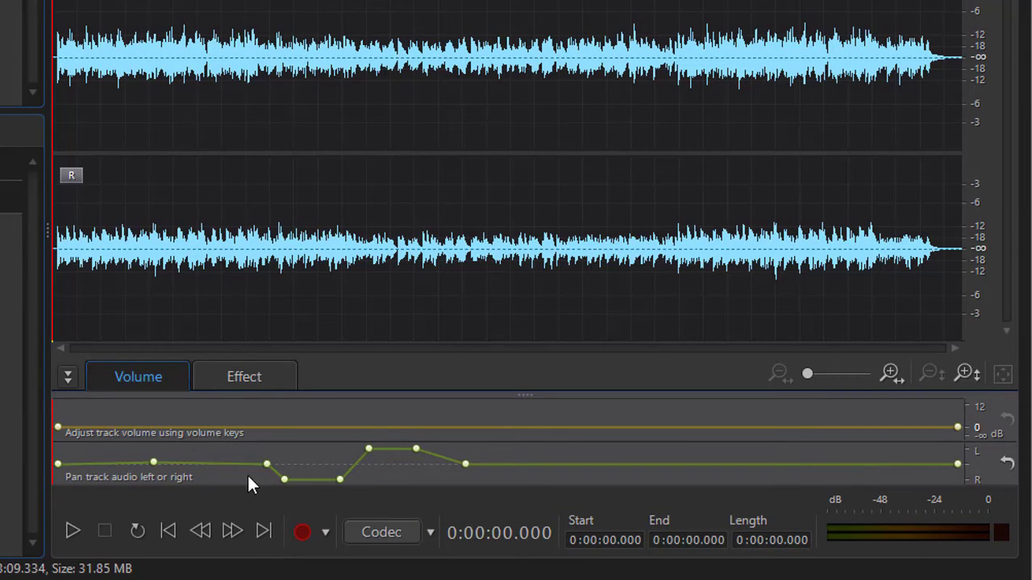
Play from 0:00:41.884 to 0:01:10.063, then clear all pan keyframes back to centre
left_click(253, 314)
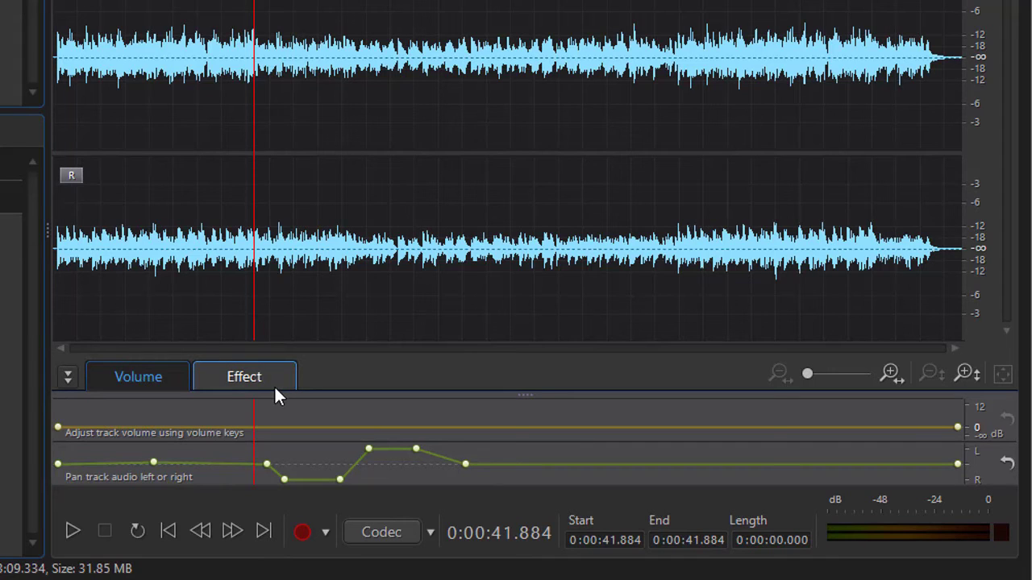
key("space")
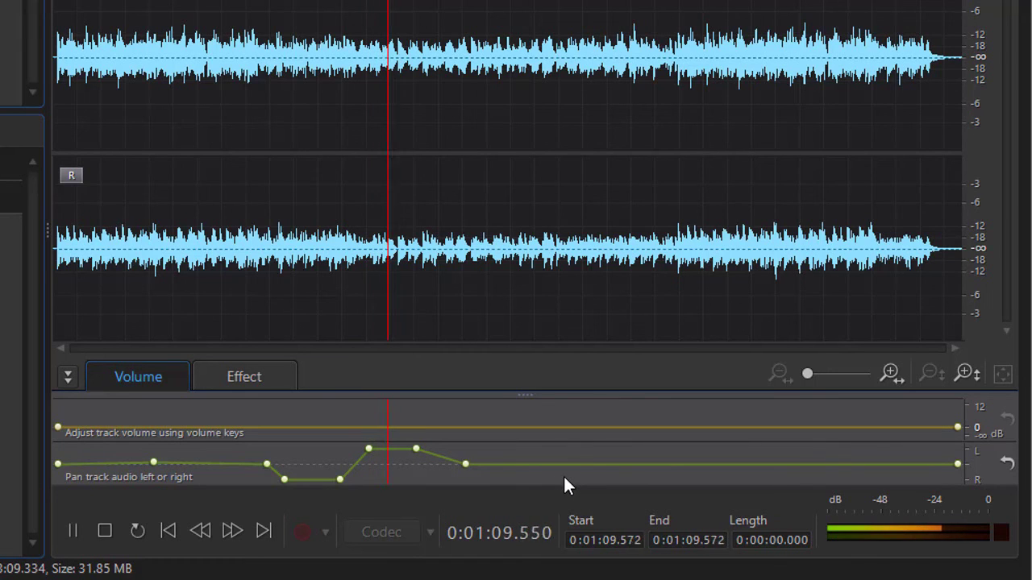
key("space")
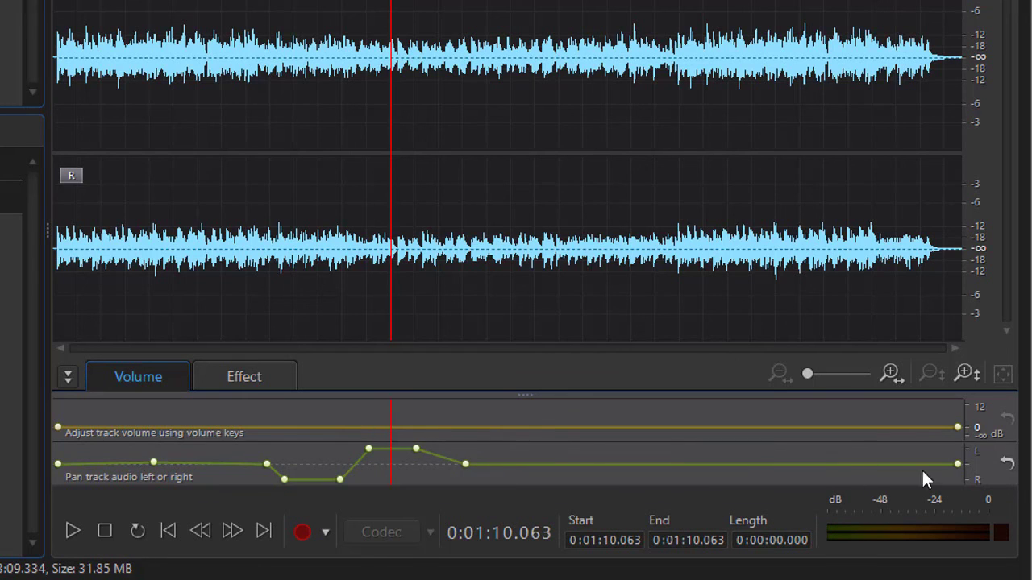
left_click(1008, 464)
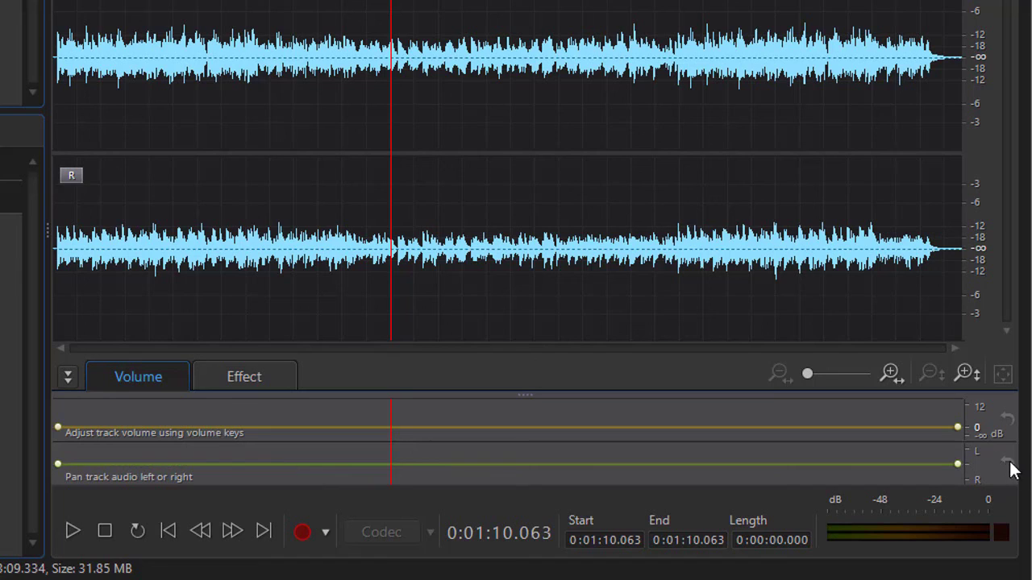